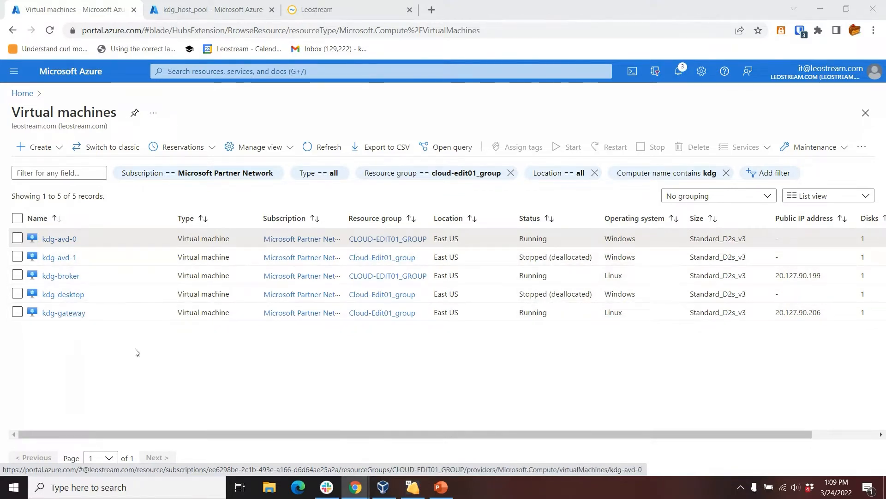
- Review the kdg_host_pool host pool overview in Azure and return to the virtual machines list
left_click(174, 10)
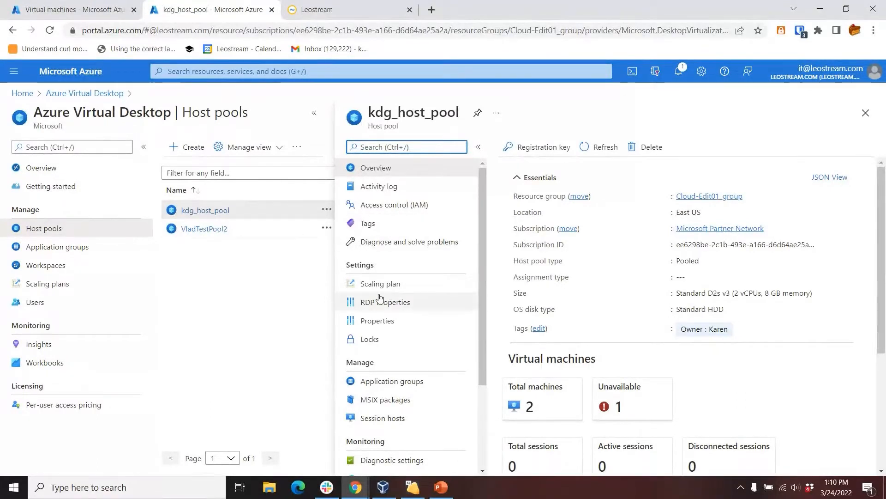
left_click(316, 11)
left_click(83, 11)
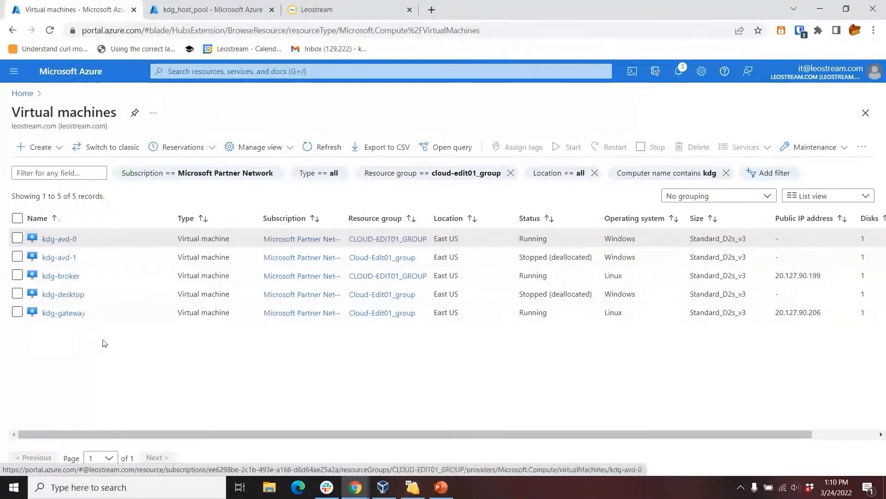
- Sign in to the Leostream Connection Broker as admin with the account password
left_click(328, 8)
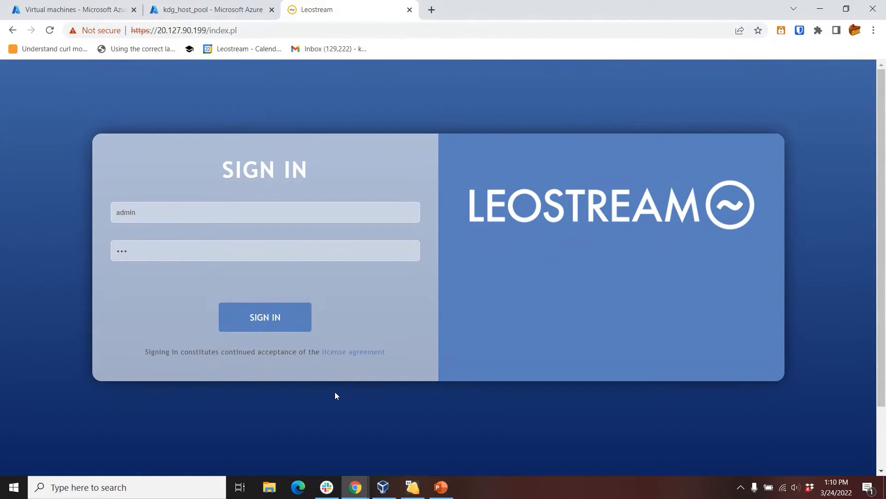
left_click(260, 320)
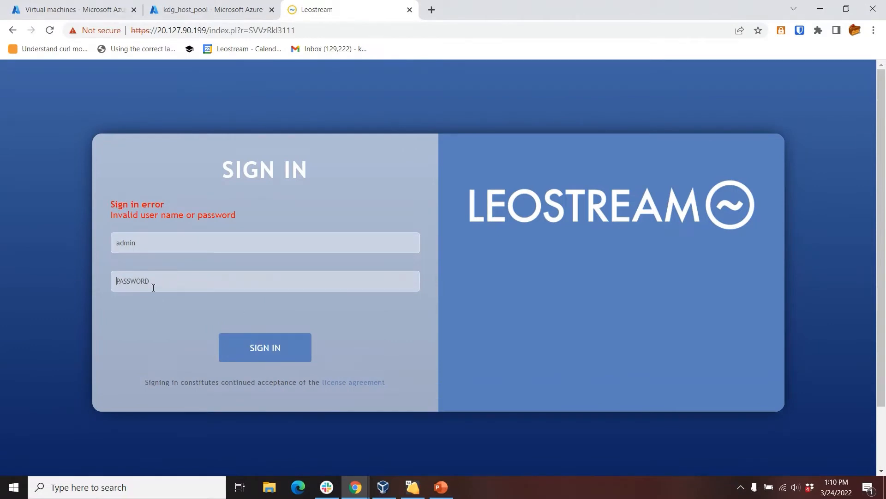
type("••••••")
key("Return")
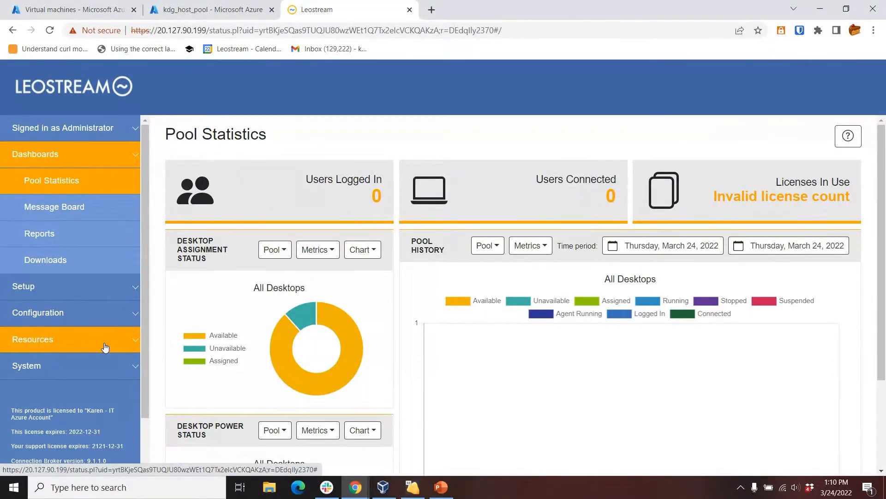
- Examine the settings of the US East Microsoft Azure center and return to the list of centers
left_click(40, 347)
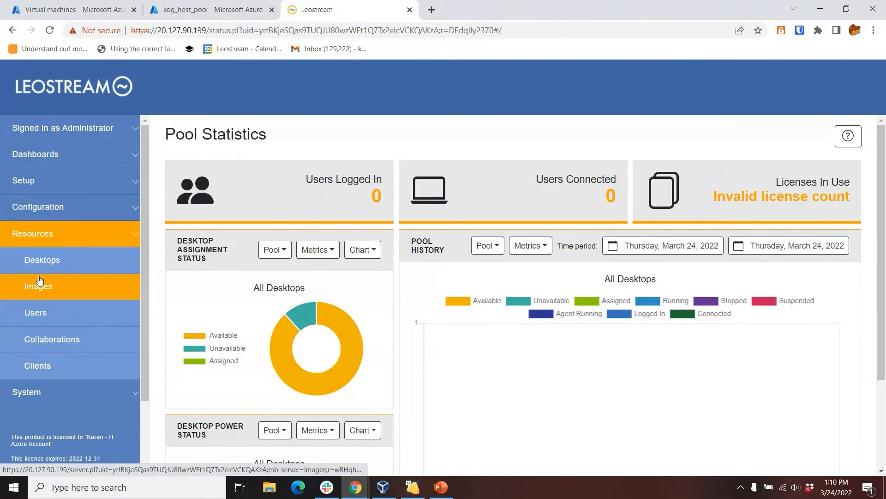
left_click(37, 183)
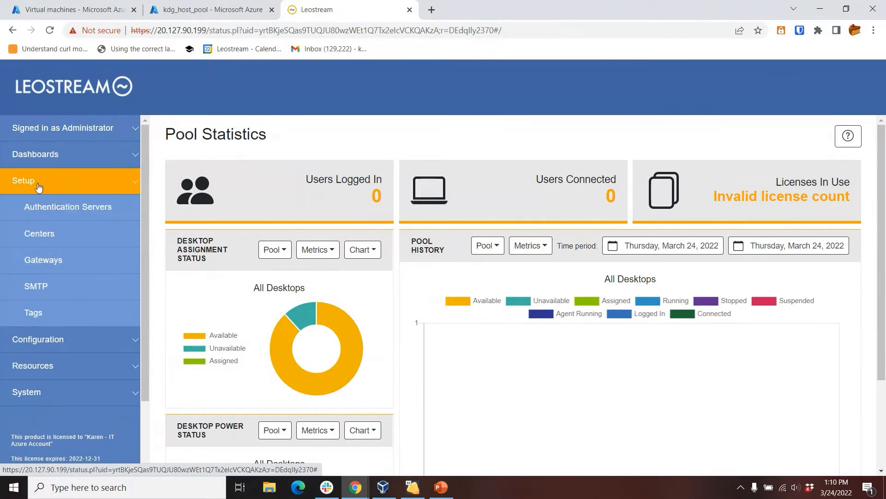
left_click(43, 239)
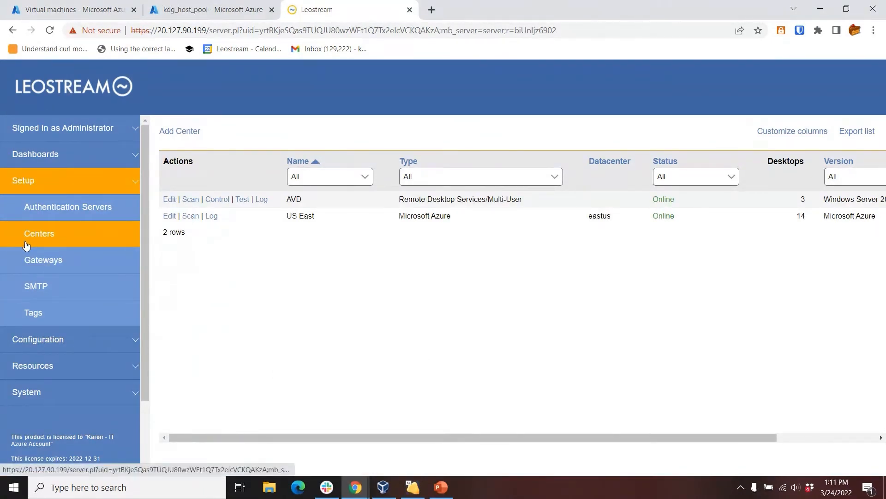
left_click_drag(400, 220, 455, 218)
left_click(167, 217)
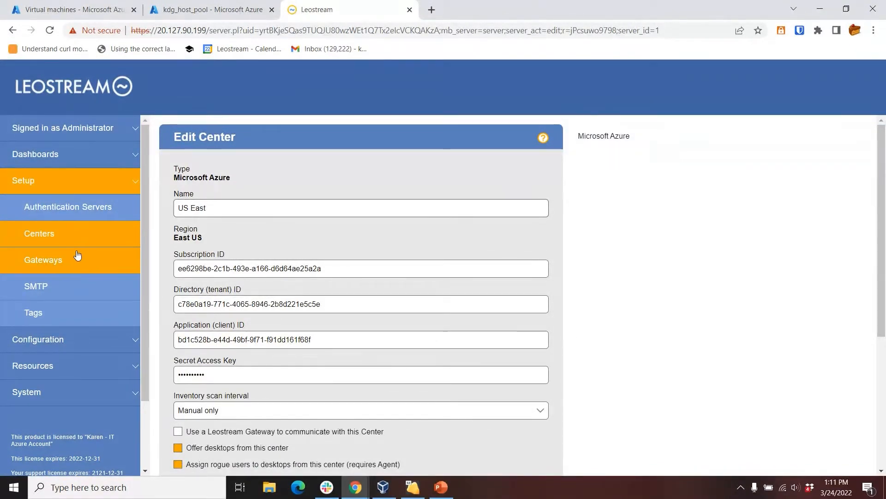
left_click(39, 238)
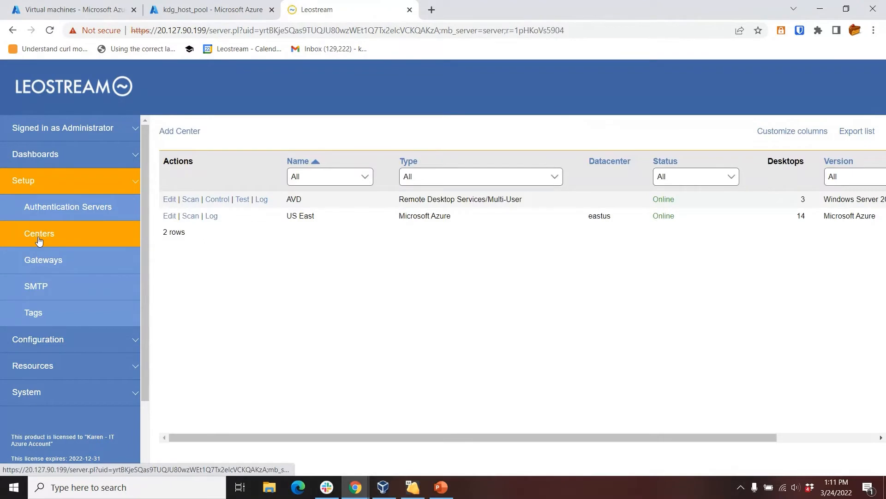
- Show the desktops list without a filter, and filter it to the Azure pool
left_click(52, 366)
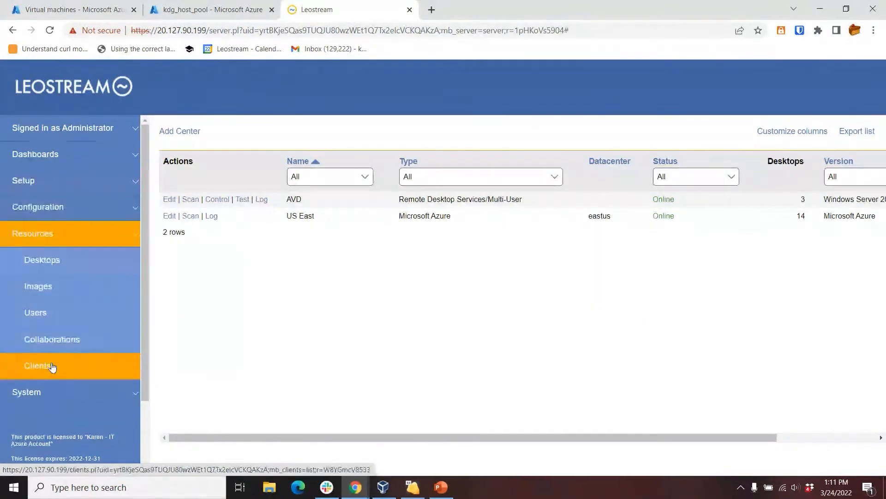
left_click(51, 263)
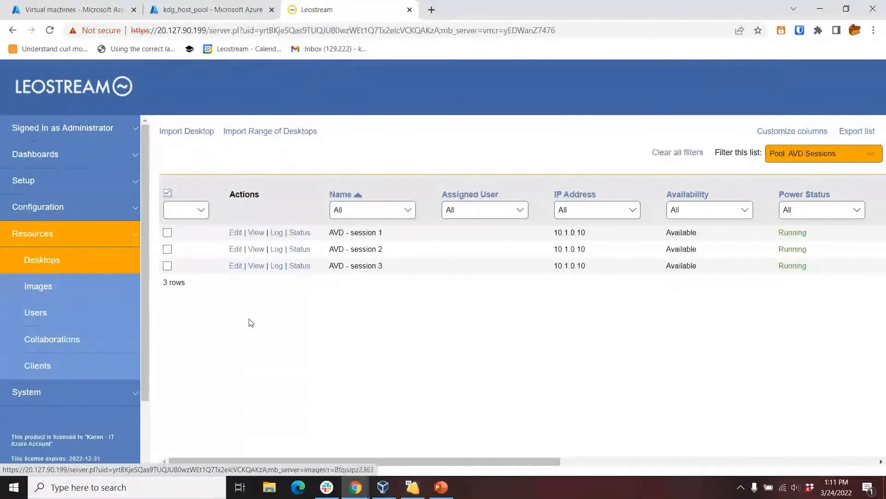
left_click(827, 156)
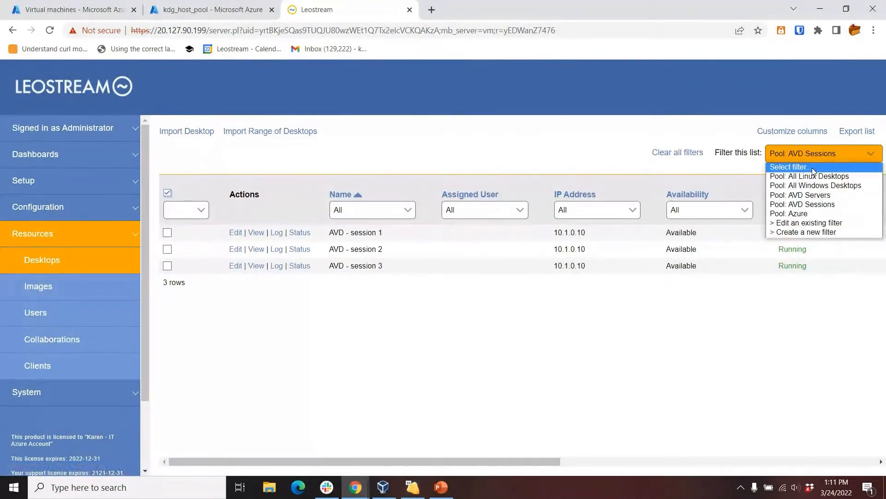
left_click(814, 170)
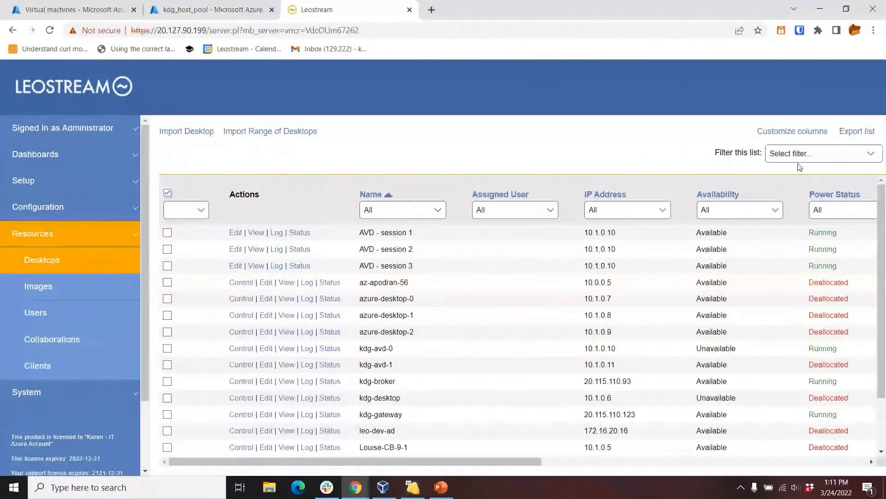
left_click(796, 157)
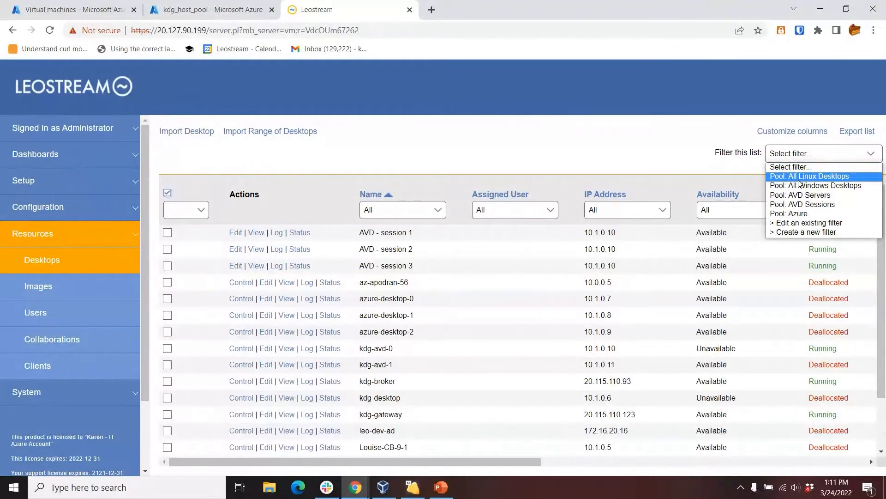
left_click(794, 213)
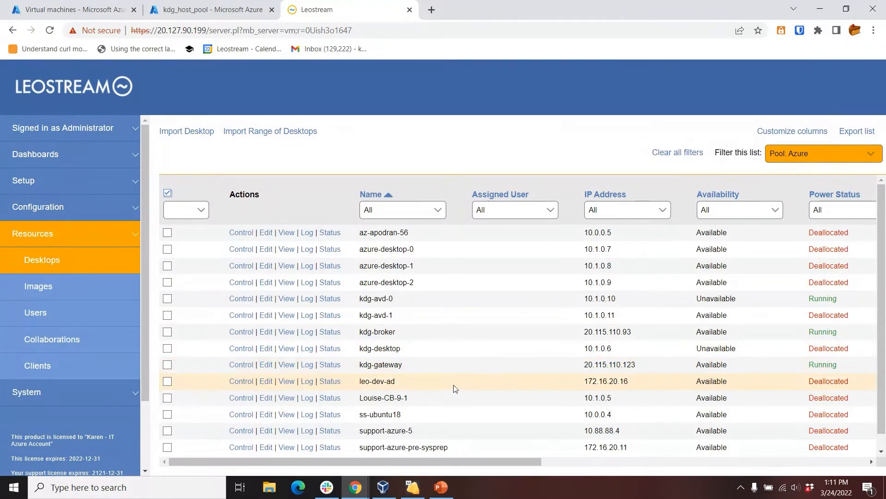
- Pick out the kdg-avd-0 and kdg-avd-1 hosts, launch a remote view of kdg-avd-0 and cancel the connection
left_click_drag(360, 299, 404, 301)
left_click_drag(360, 320, 400, 321)
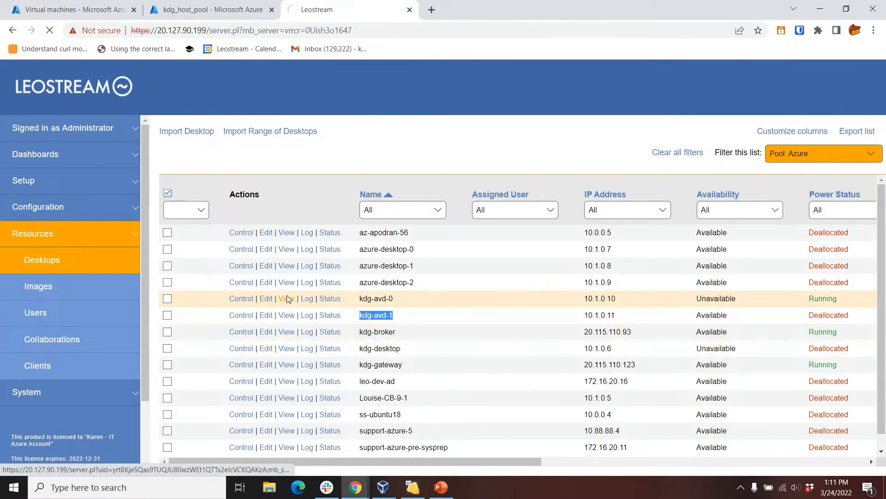
left_click(287, 315)
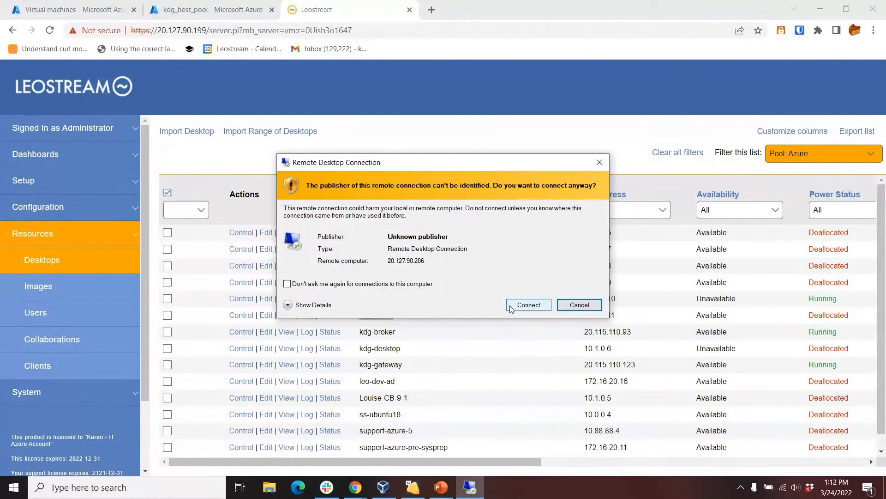
left_click(579, 305)
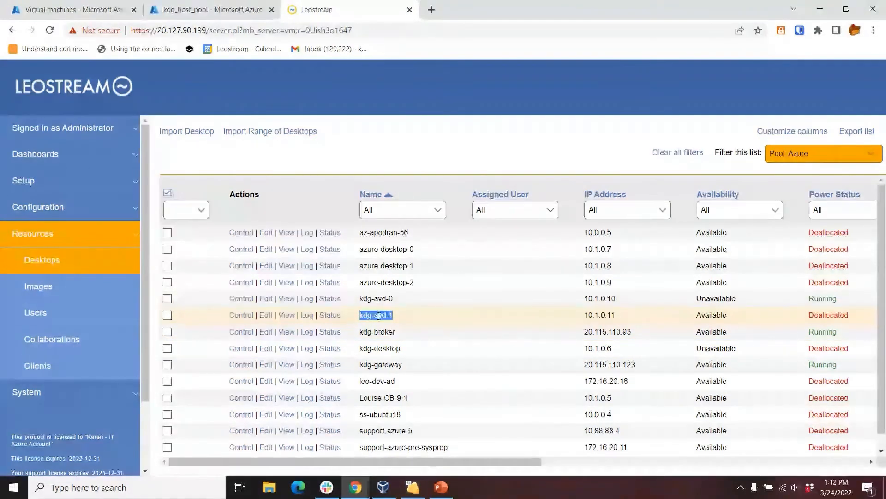
left_click(408, 320)
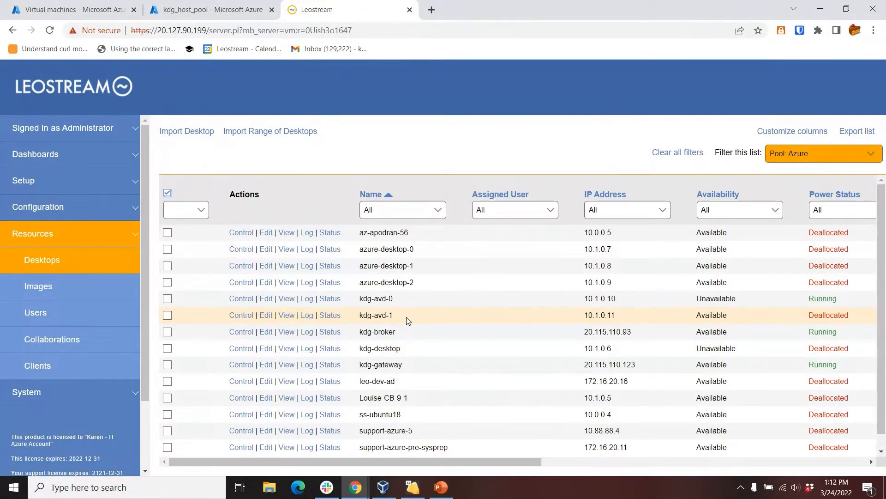
- Open the AVD Remote Desktop Services/Multi-User center and examine its managed server and maximum concurrent sessions
left_click(67, 185)
left_click(39, 234)
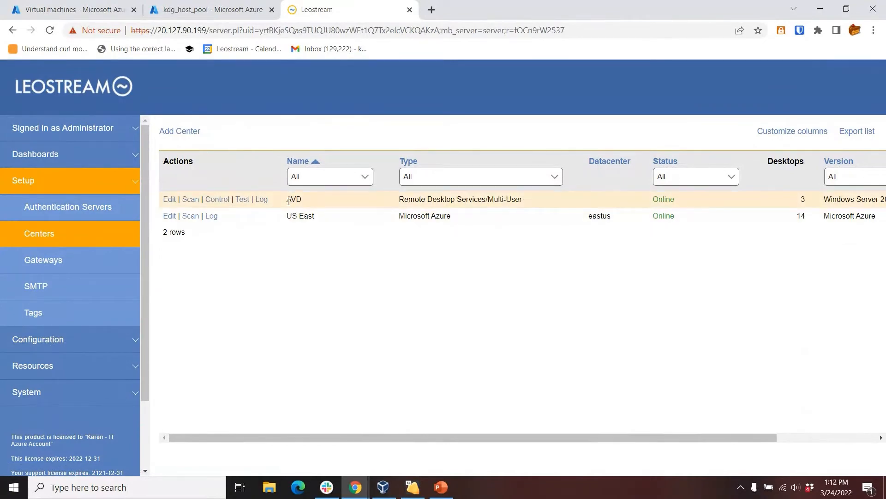
left_click(168, 200)
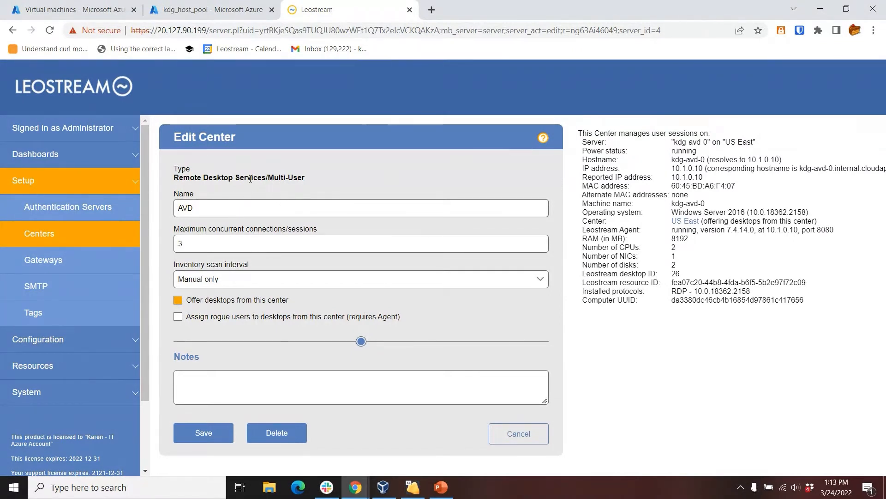
left_click_drag(674, 142, 710, 143)
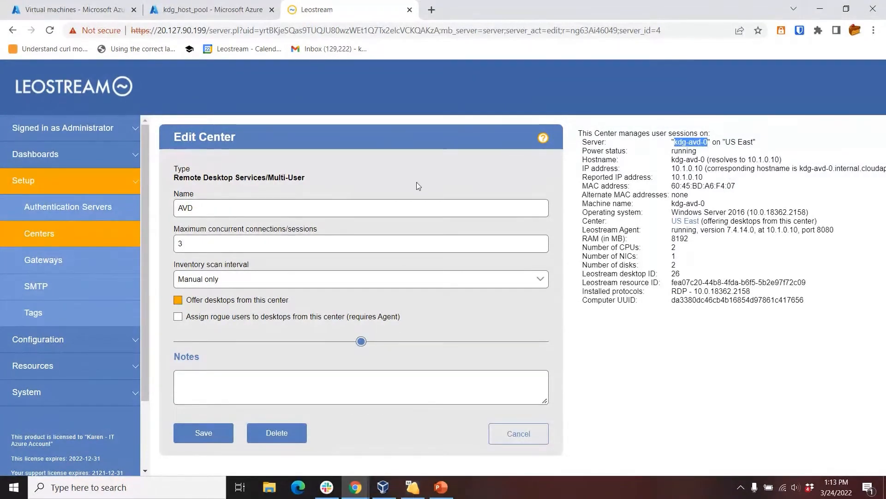
double_click(183, 243)
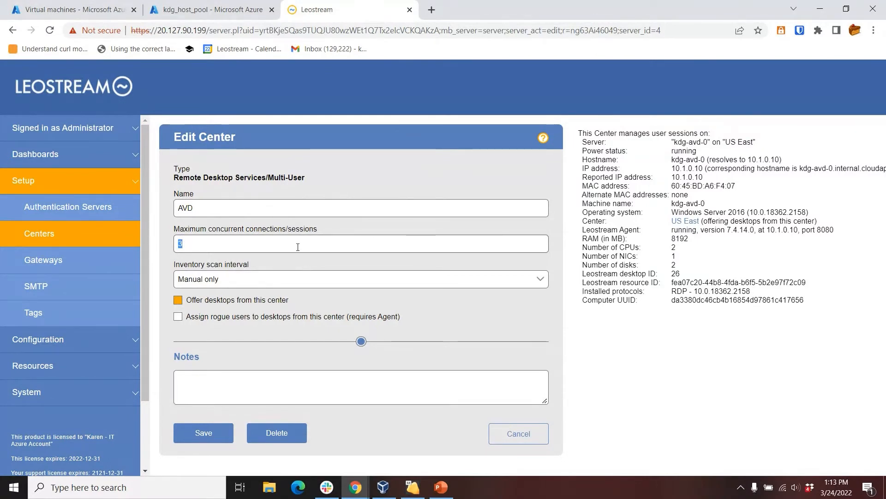
left_click(231, 429)
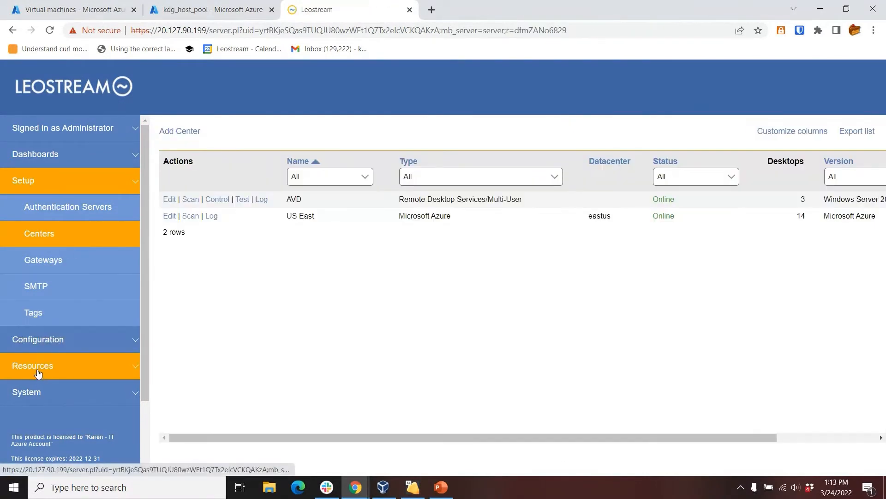
- Filter the desktops list to the AVD Sessions pool
left_click(16, 367)
left_click(82, 272)
left_click(791, 152)
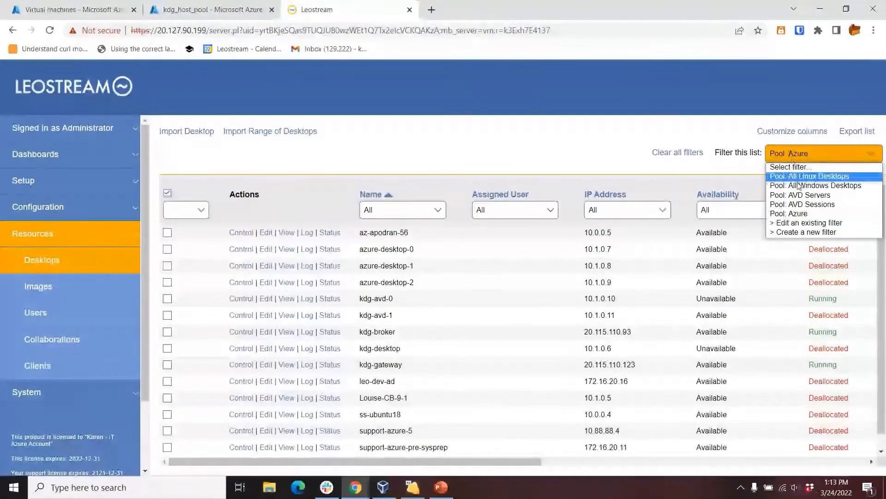
left_click(797, 207)
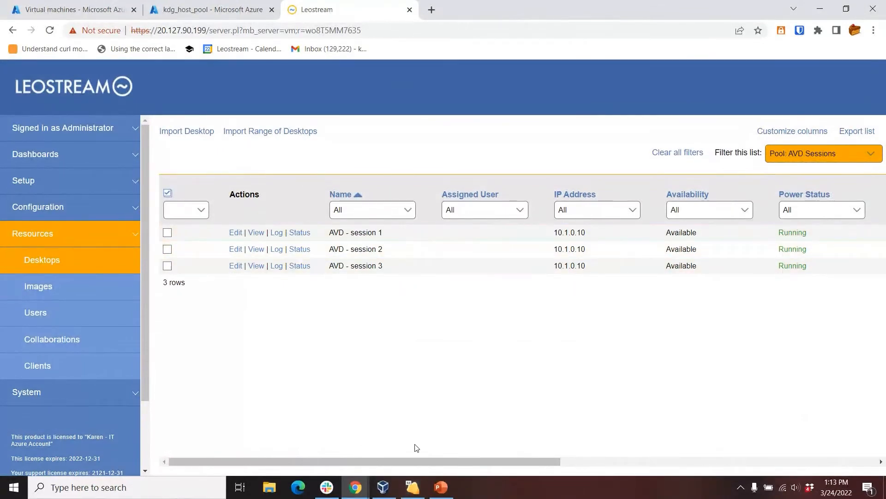
- Examine the hostname, center and Leostream Agent columns of the AVD sessions and check the status of AVD - session 1
left_click_drag(482, 459, 770, 457)
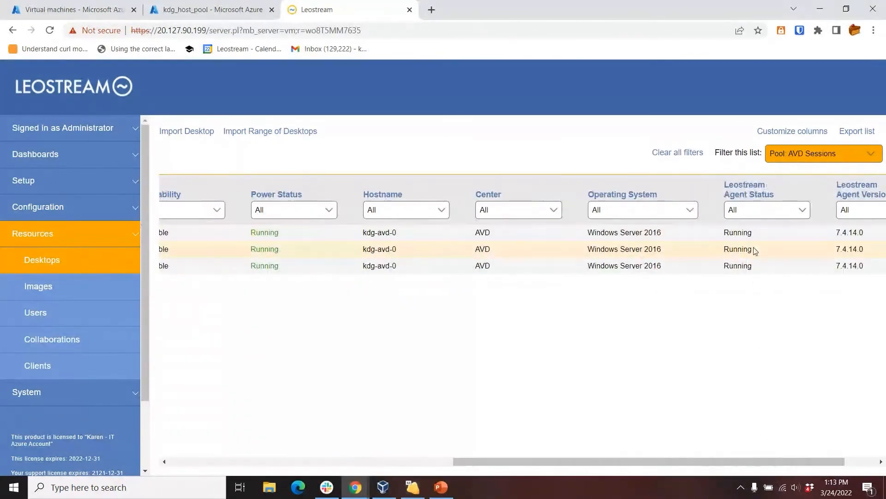
left_click_drag(572, 461, 273, 463)
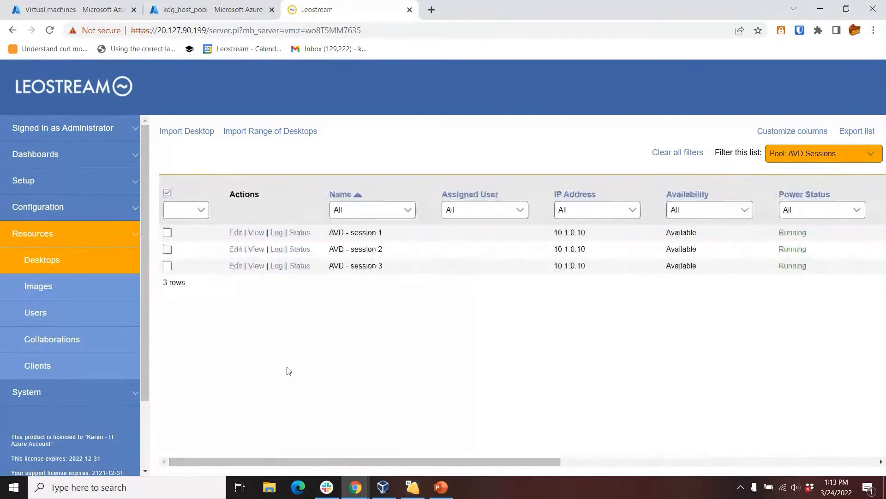
left_click(300, 233)
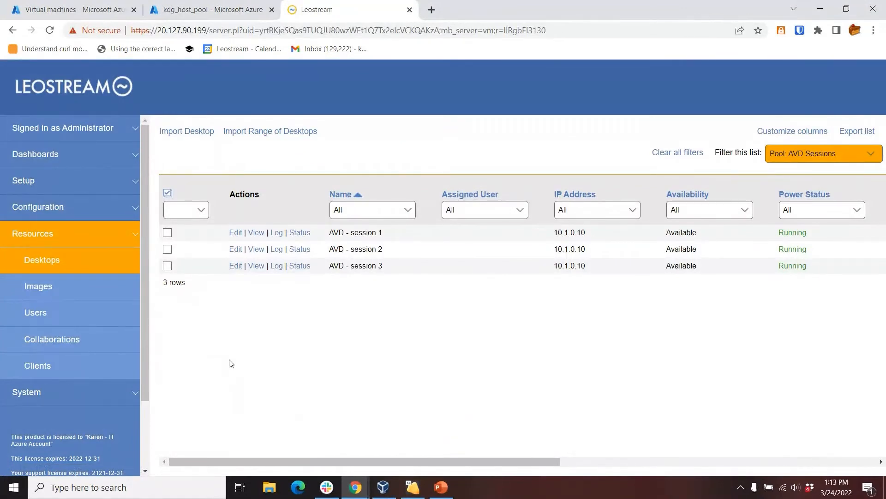
- Inspect how the AVD Sessions pool is defined and return to the pools list
left_click(48, 214)
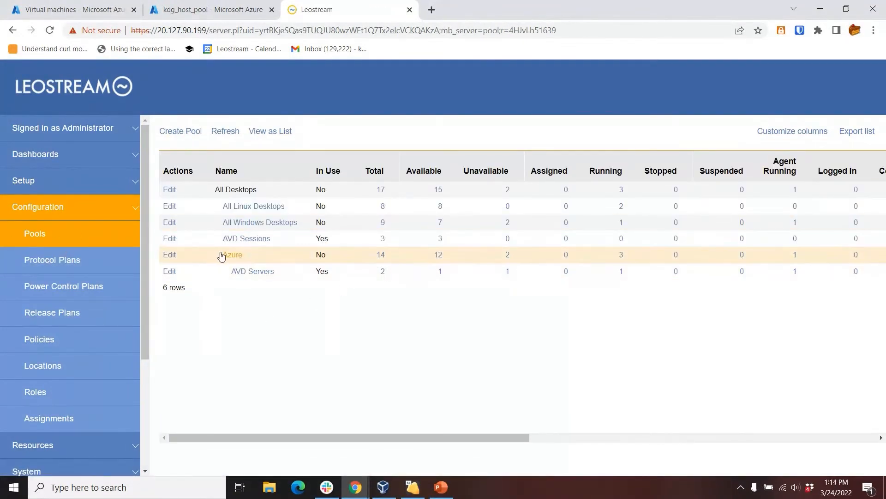
left_click(175, 240)
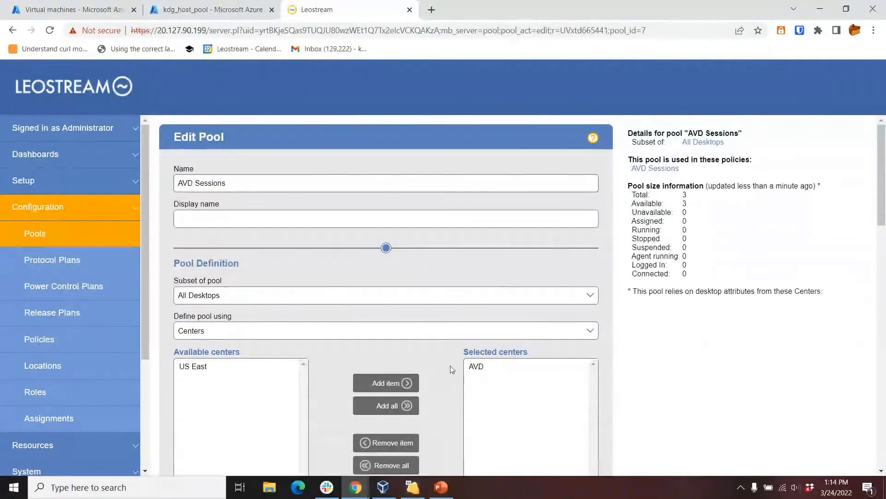
left_click(82, 235)
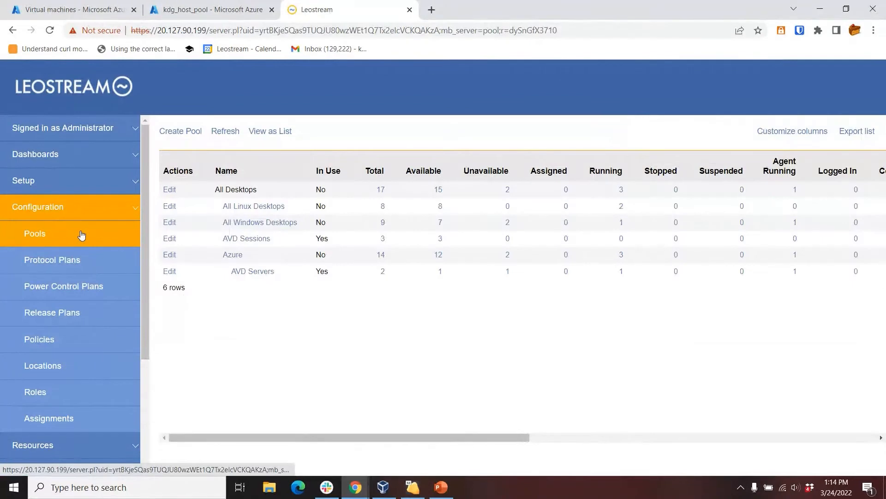
- Open the Default protocol plan and examine its RDP priorities and web browser gateway setting
left_click(72, 267)
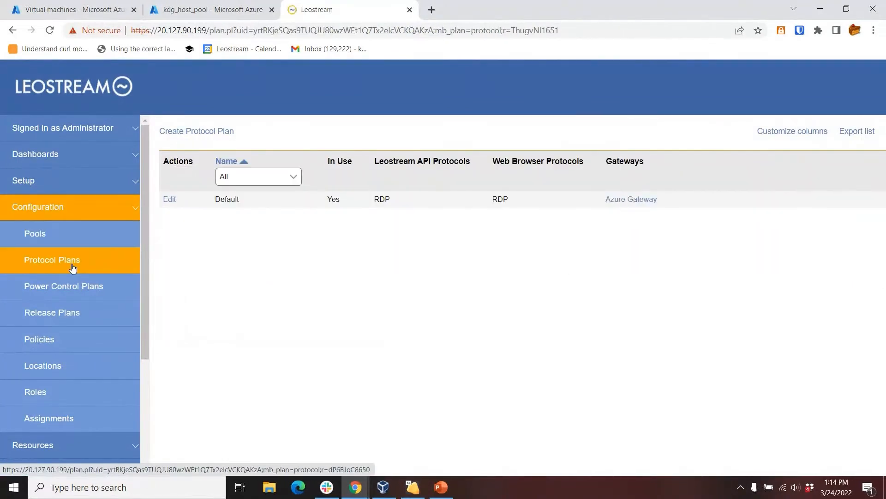
left_click(169, 200)
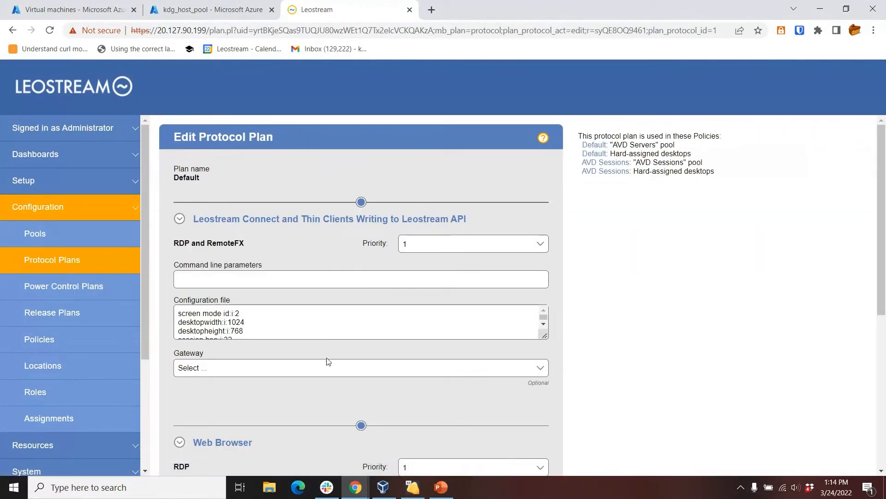
scroll(517, 253, "down", 3)
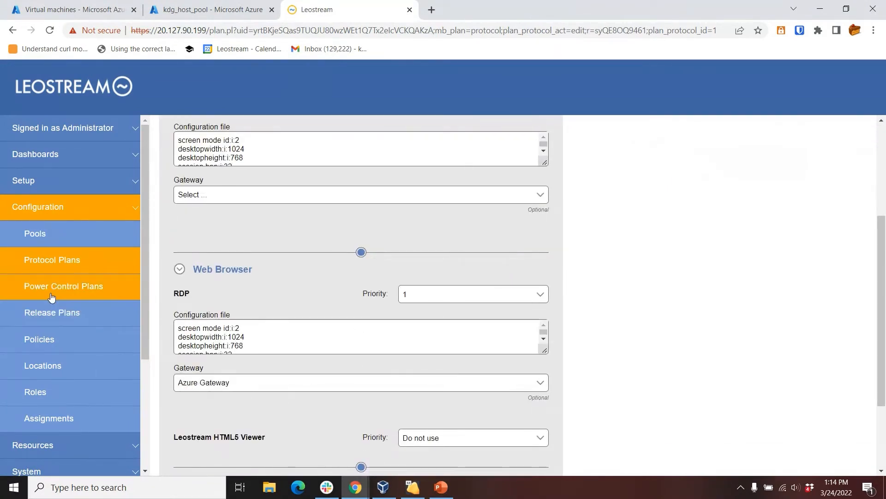
- Open the AVD Sessions policy and examine its pool assignments
left_click(50, 352)
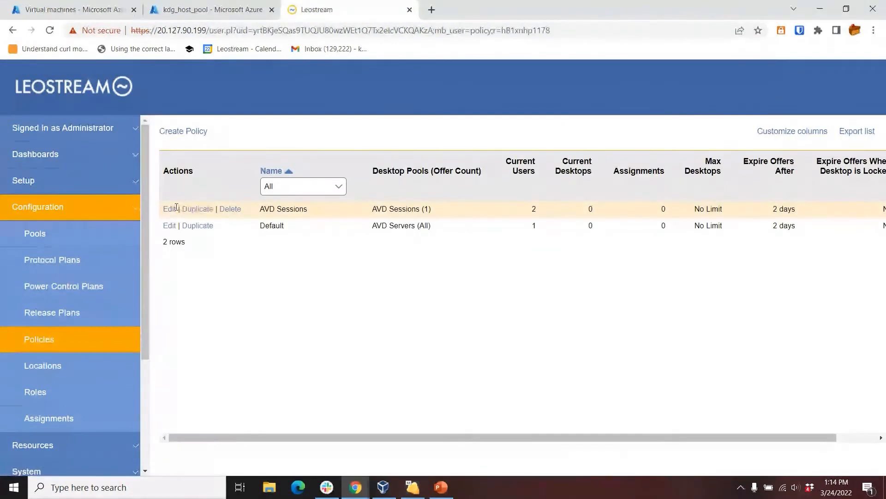
left_click(170, 208)
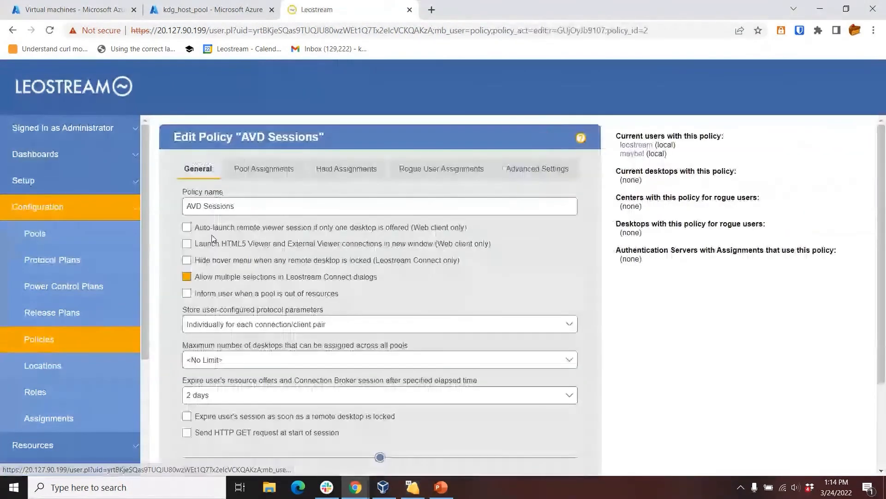
left_click(259, 169)
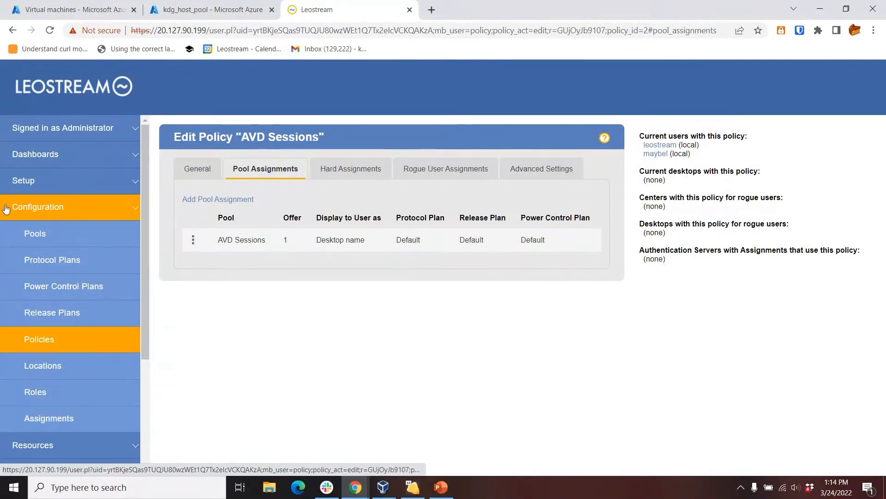
- Open the form for adding an authentication server and examine the available server types
left_click(51, 180)
left_click(87, 207)
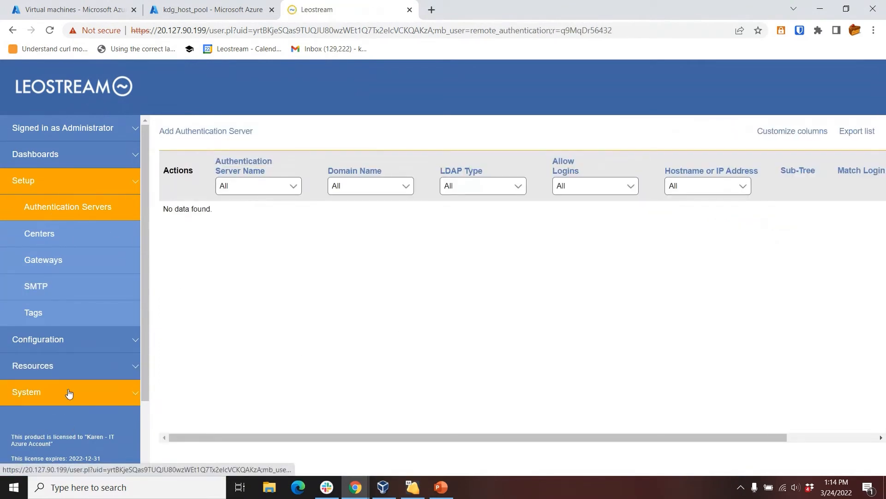
left_click(68, 372)
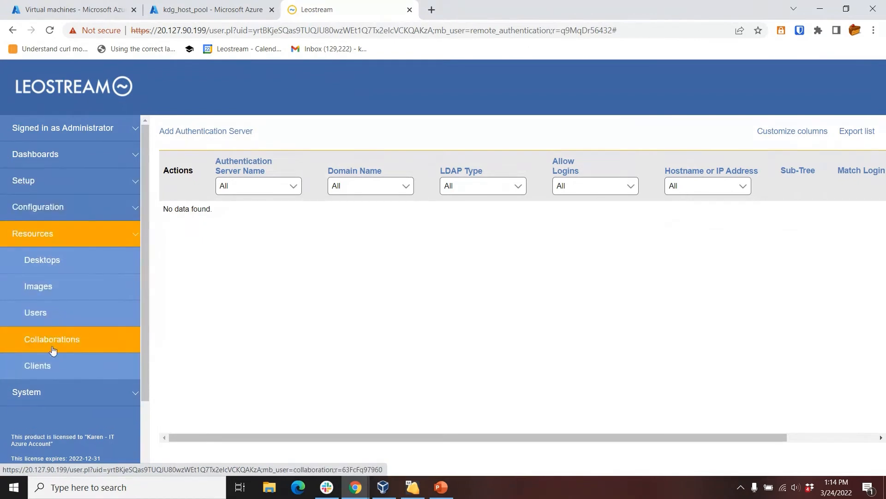
left_click(237, 132)
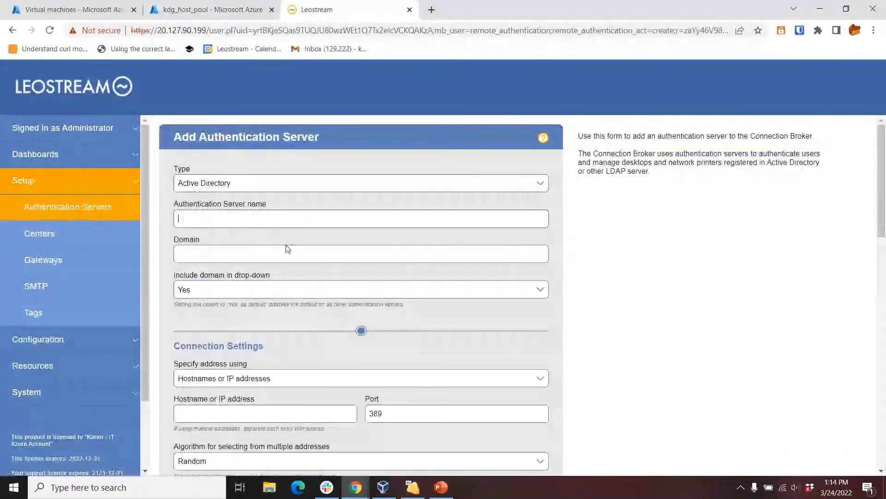
left_click(226, 183)
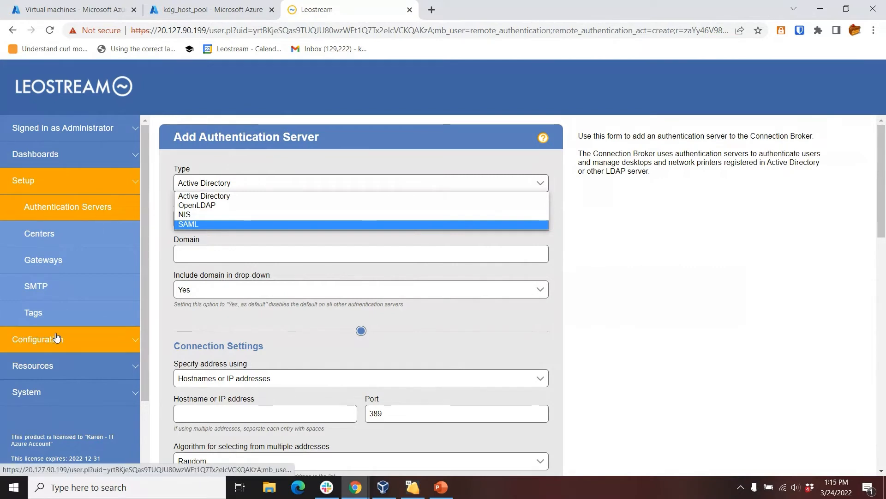
- Open a local user assigned to the AVD Sessions policy and examine the account's credentials, role and policy settings
left_click(35, 365)
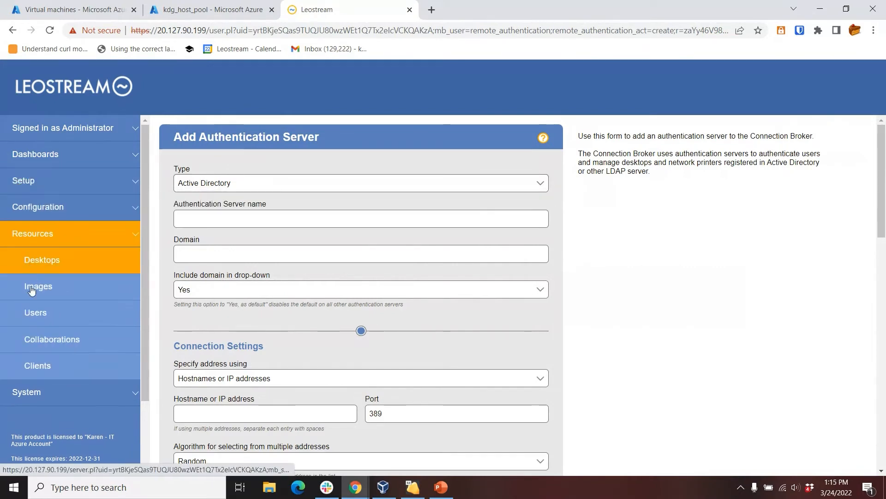
left_click(33, 318)
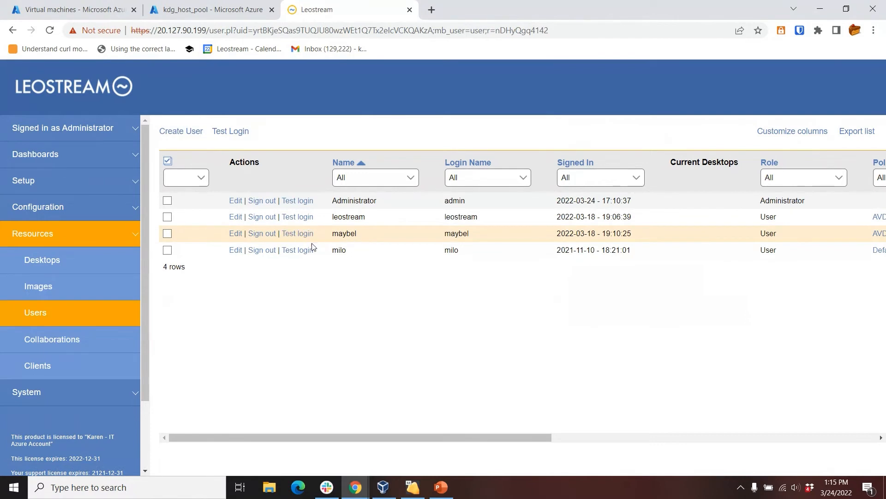
left_click(234, 233)
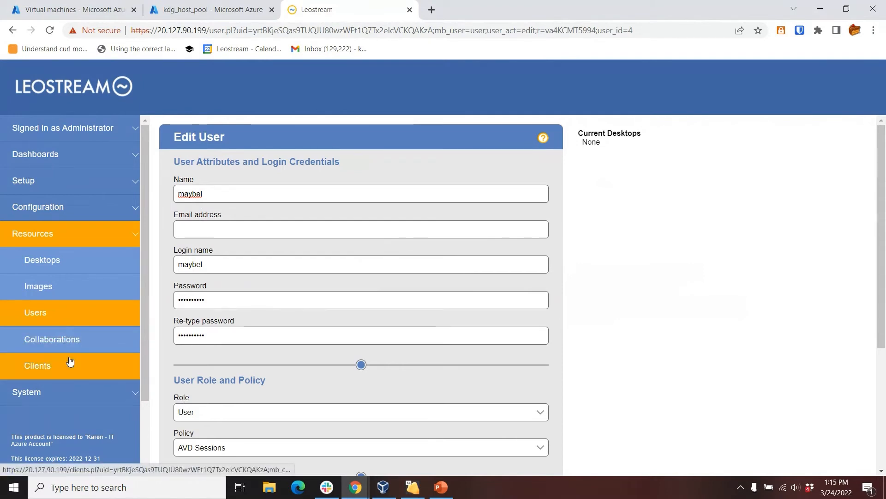
- In the User role, set remote desktop login to Local user and enable adding and removing the user from the Remote Desktop Users group
left_click(54, 209)
left_click(53, 391)
left_click(170, 226)
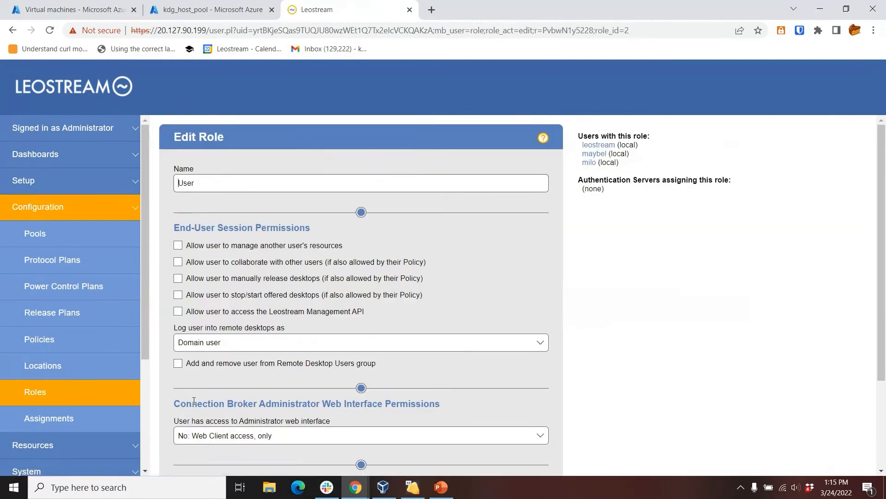
left_click(184, 345)
left_click(184, 362)
left_click(179, 364)
- Review the remote desktop login types, keep Local user selected, and save the User role
left_click(295, 344)
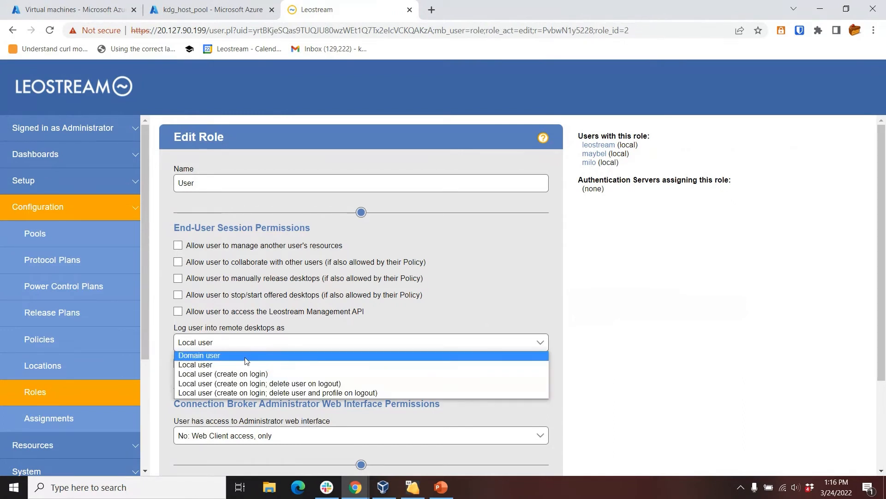
left_click(235, 345)
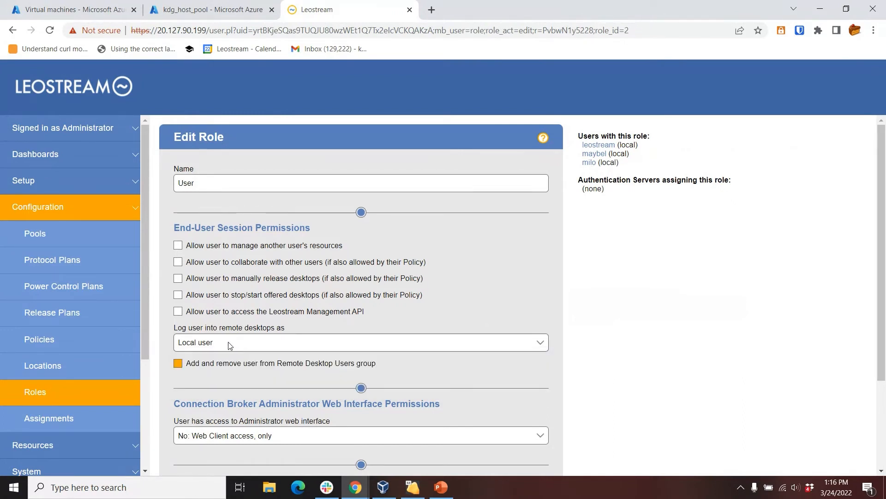
left_click(229, 342)
left_click(206, 346)
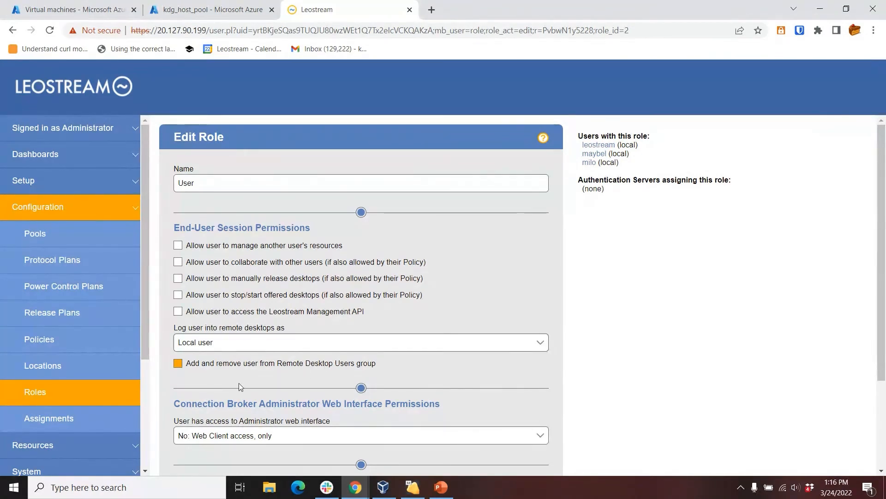
scroll(216, 370, "down", 3)
left_click(190, 444)
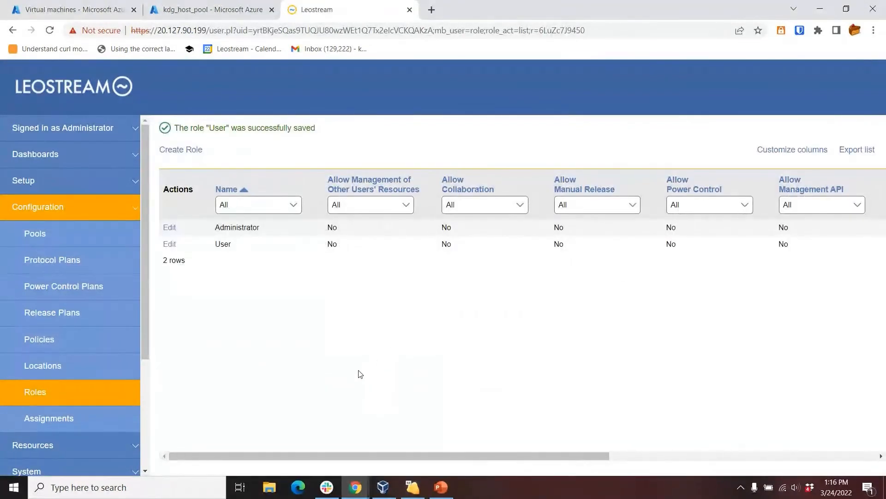
- Switch to the LEAFOS thin client in VirtualBox and sign in to the Leostream web client with the prefilled credentials
mouse_move(412, 487)
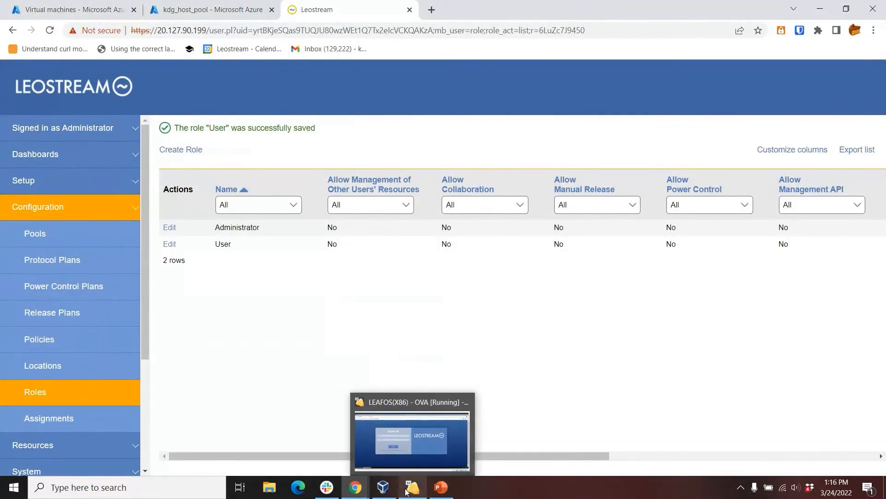
left_click(424, 464)
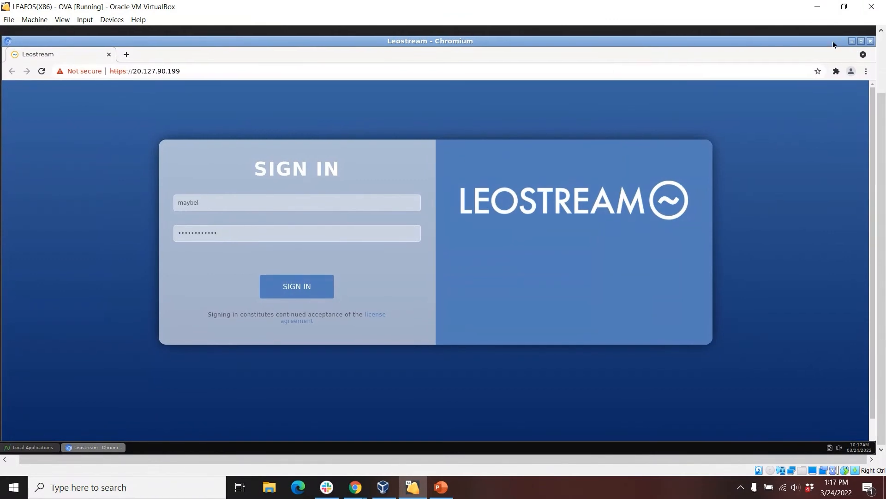
left_click(852, 41)
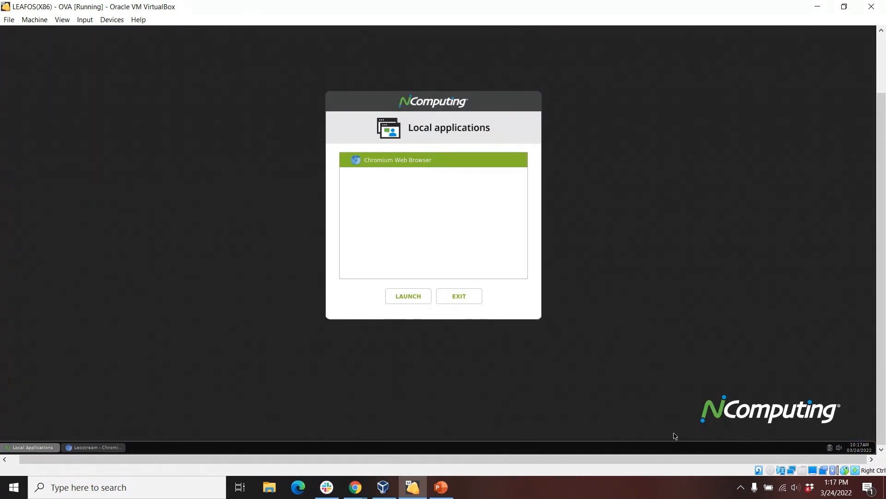
left_click(82, 448)
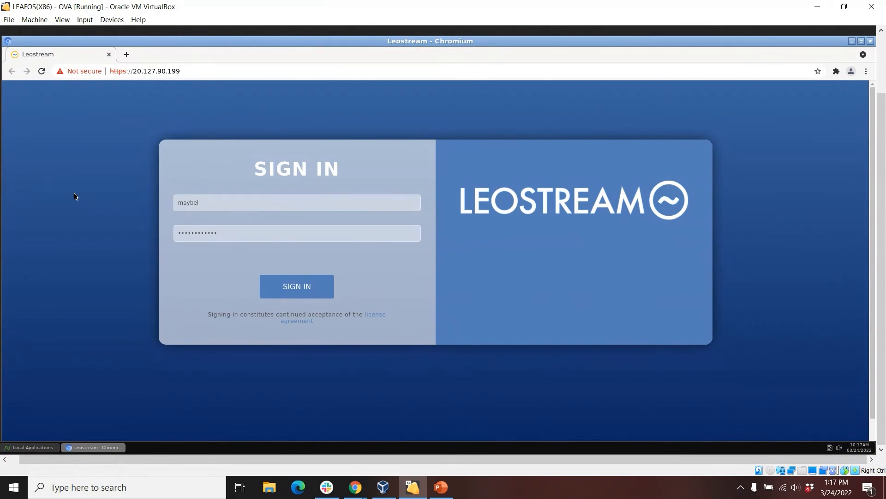
left_click(296, 287)
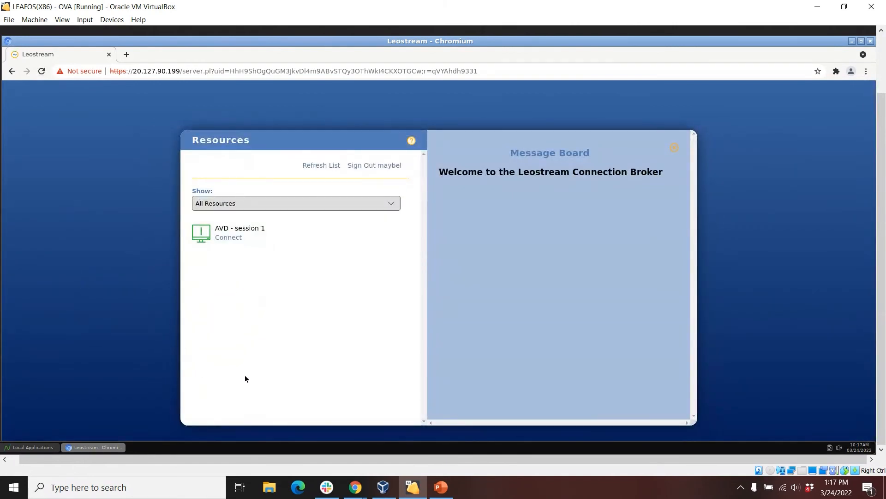
- Connect to AVD - session 1 and enter the account password in the RDP logon
left_click(234, 238)
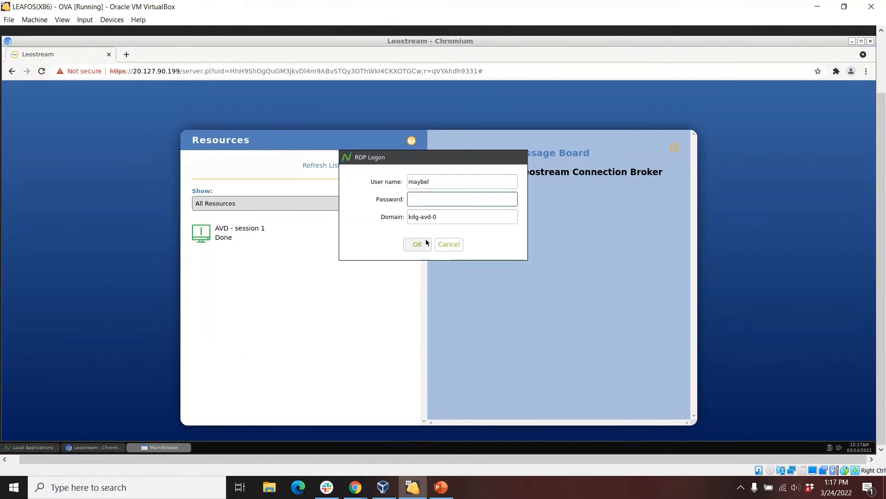
type("•••••••••••••")
key("Return")
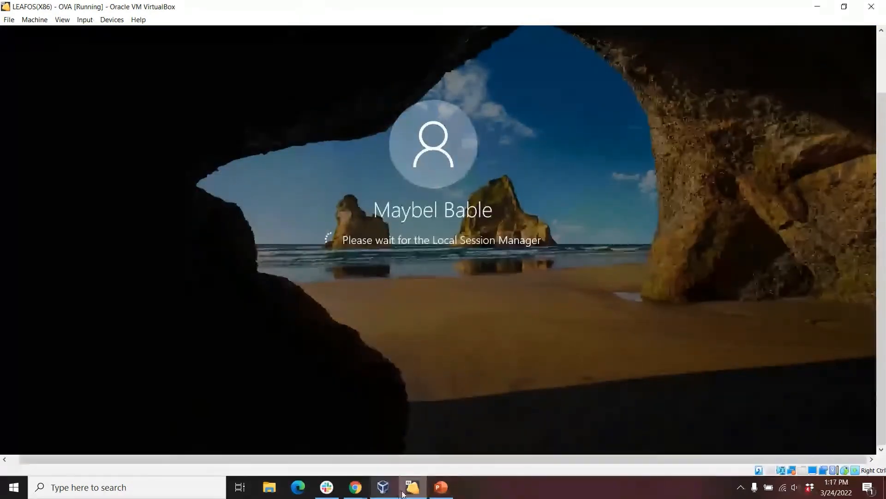
- Switch to the Leostream administrator site in Chrome and examine the object and description columns of the system log
mouse_move(354, 488)
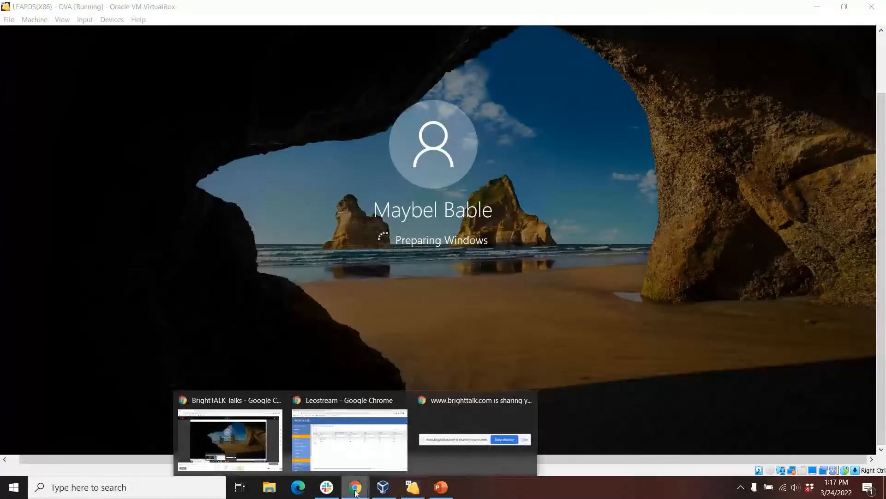
left_click(357, 459)
scroll(51, 433, "down", 2)
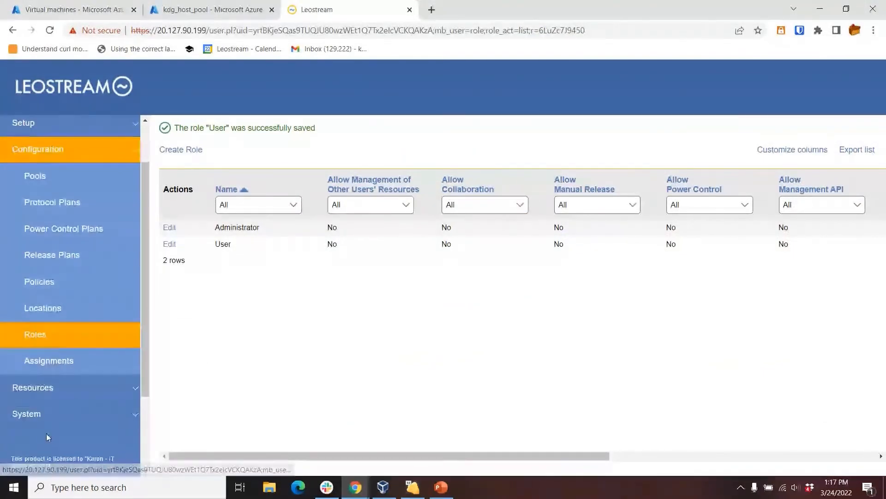
left_click(39, 409)
left_click(43, 255)
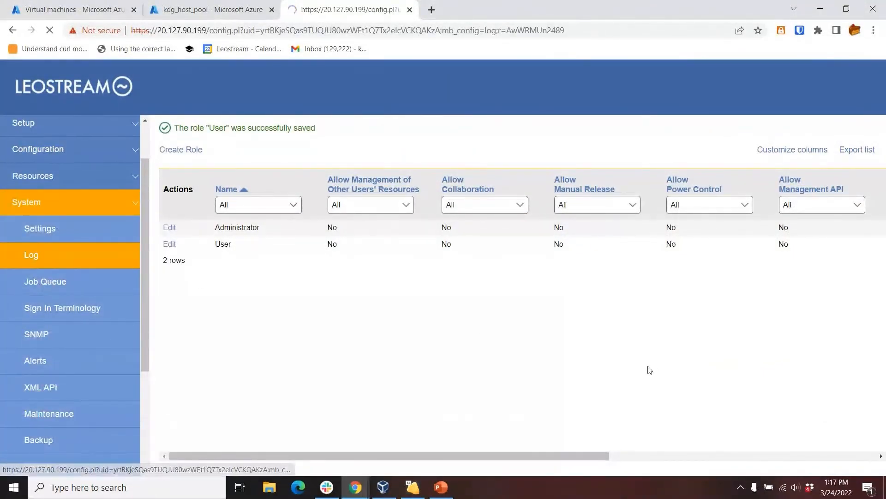
left_click_drag(371, 462, 430, 467)
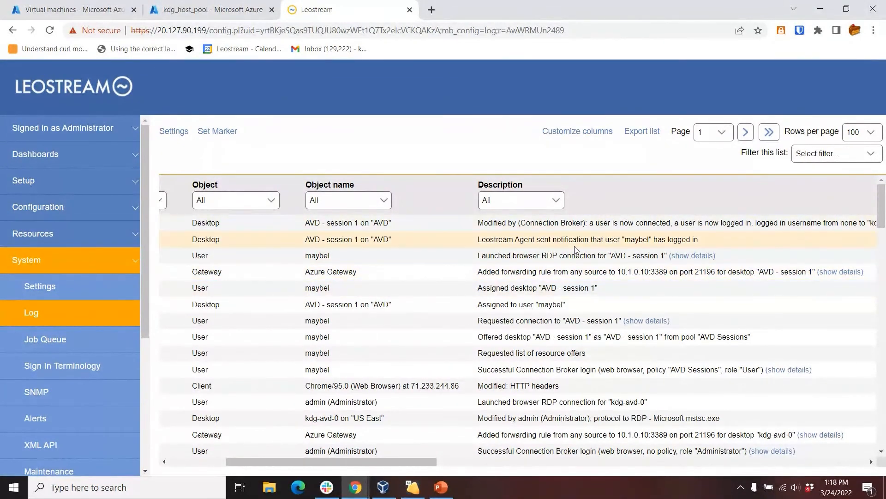
- Check the status of AVD - session 1 in the desktops list and log out its active user session
left_click(44, 243)
left_click(42, 260)
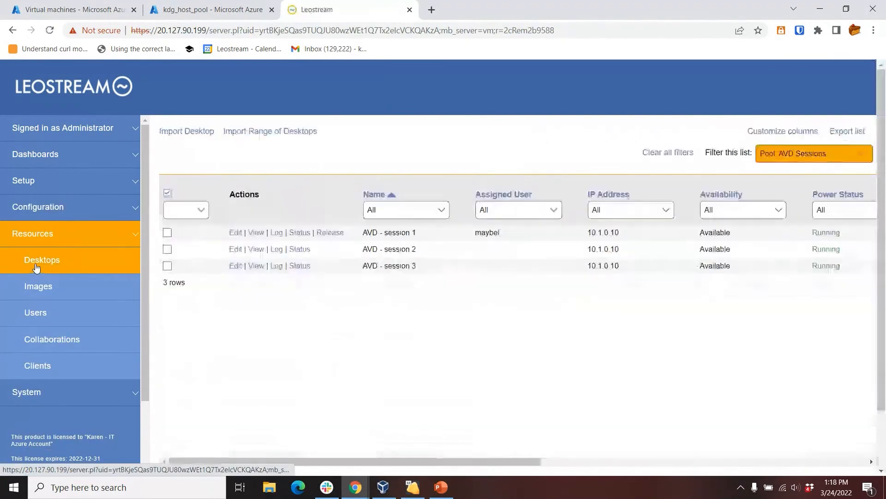
left_click(299, 232)
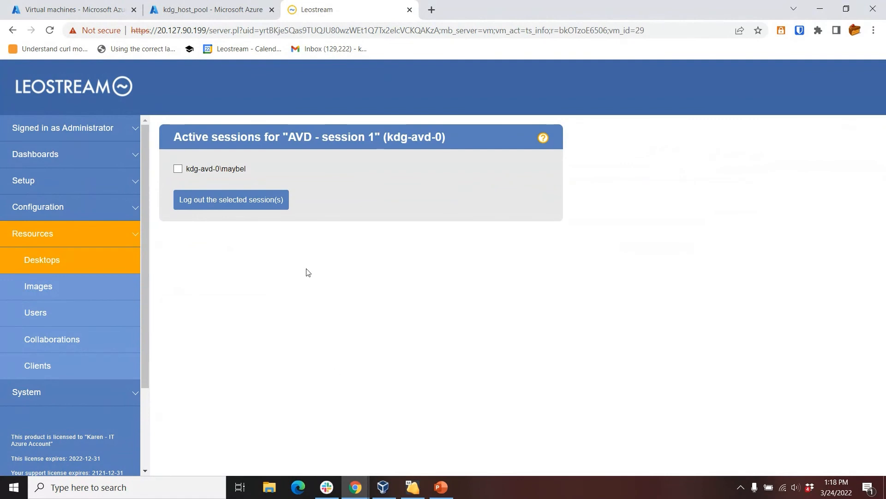
left_click(178, 169)
left_click(193, 197)
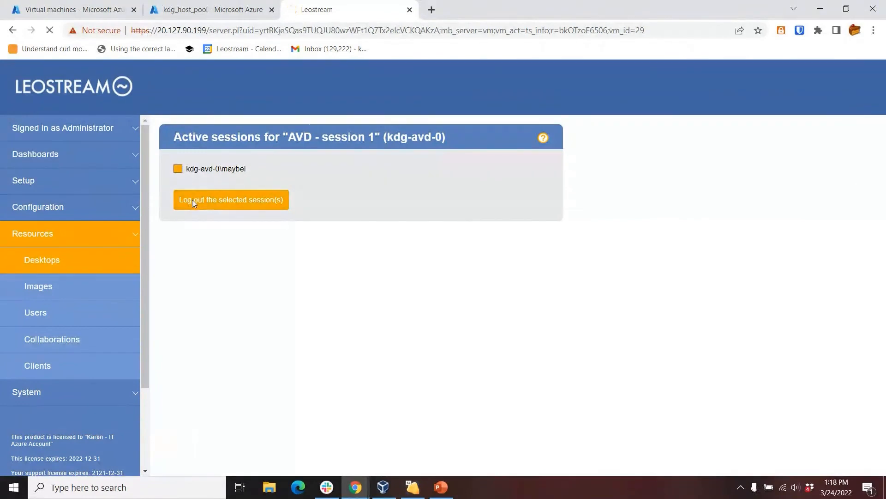